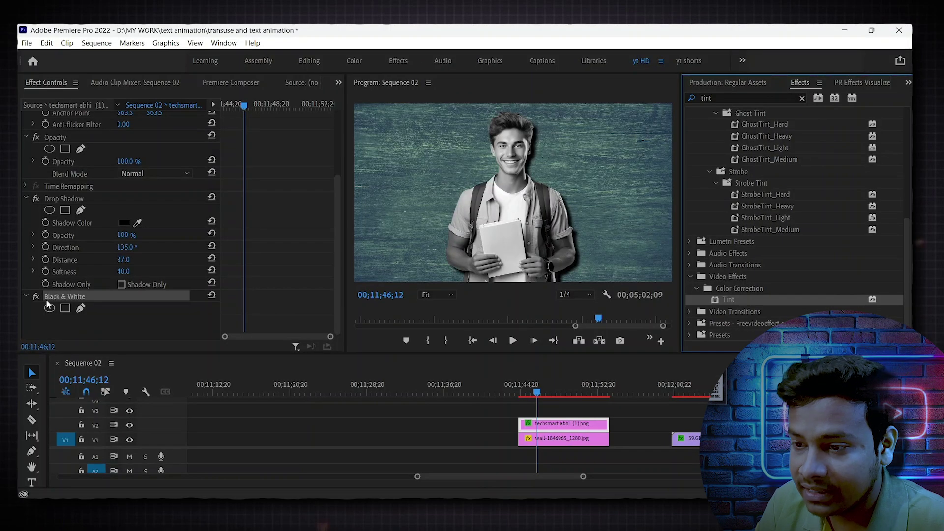
Remove the Black & White effect from the portrait clip and apply the Tint effect to it instead
right_click(74, 297)
left_click(88, 386)
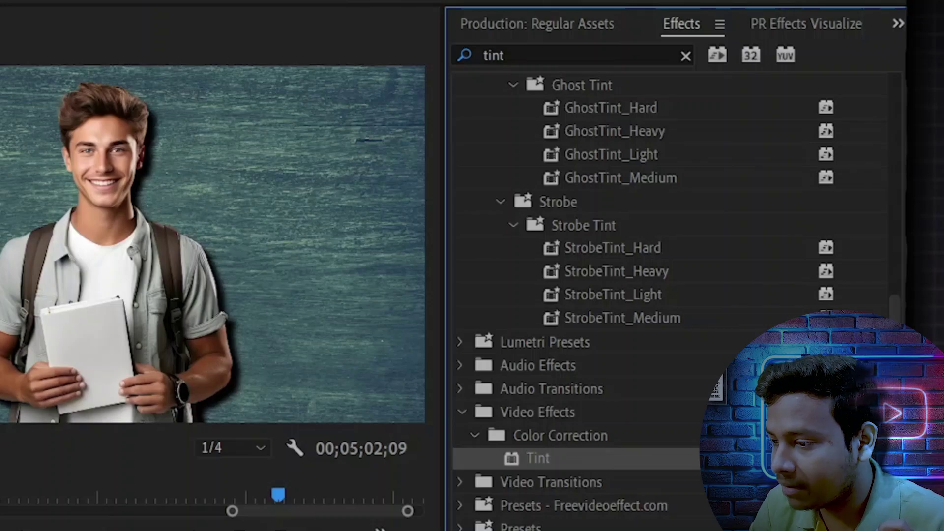
left_click_drag(538, 458, 579, 424)
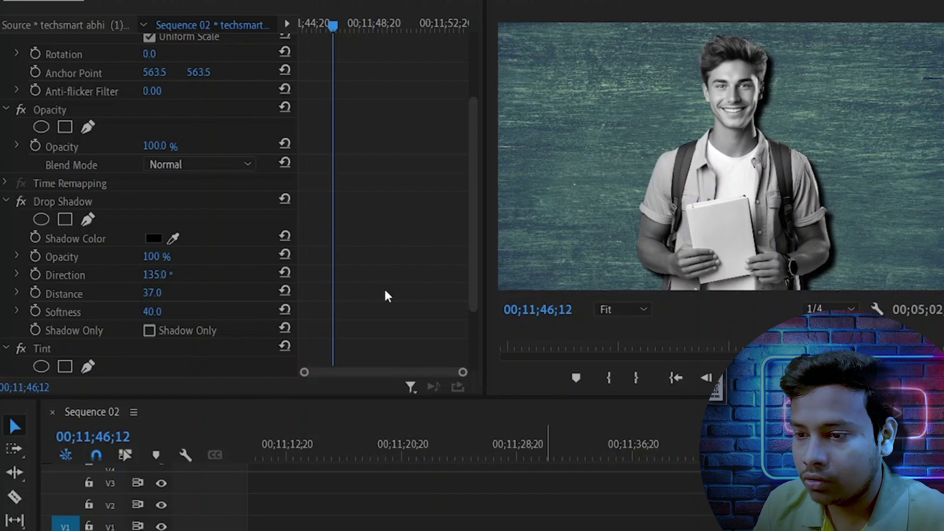
Set the Tint effect's Map Black To color to red, FF1818
scroll(323, 279, "down", 3)
scroll(325, 288, "down", 1)
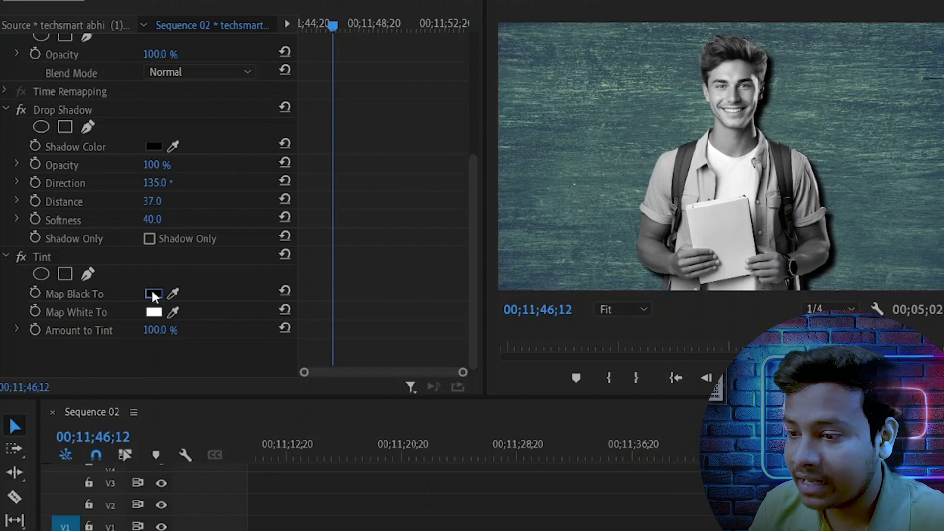
left_click(153, 294)
left_click(267, 396)
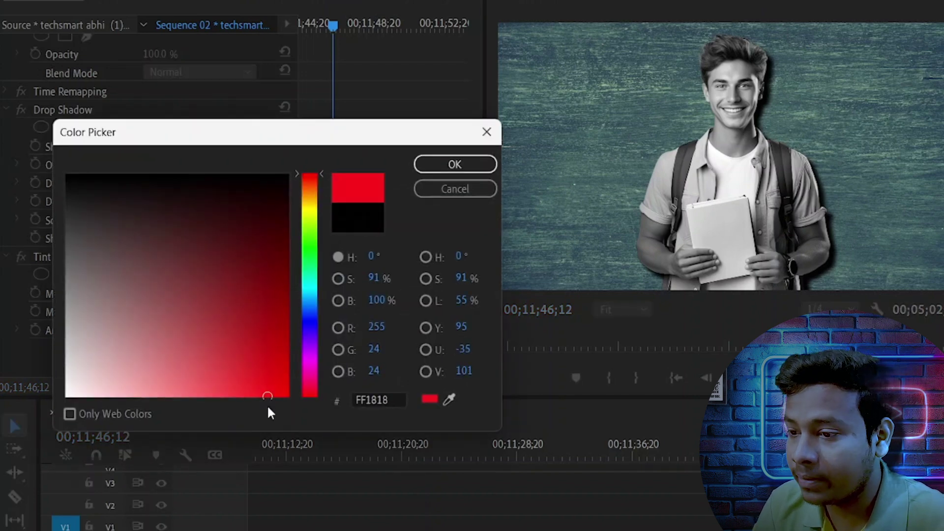
left_click(442, 168)
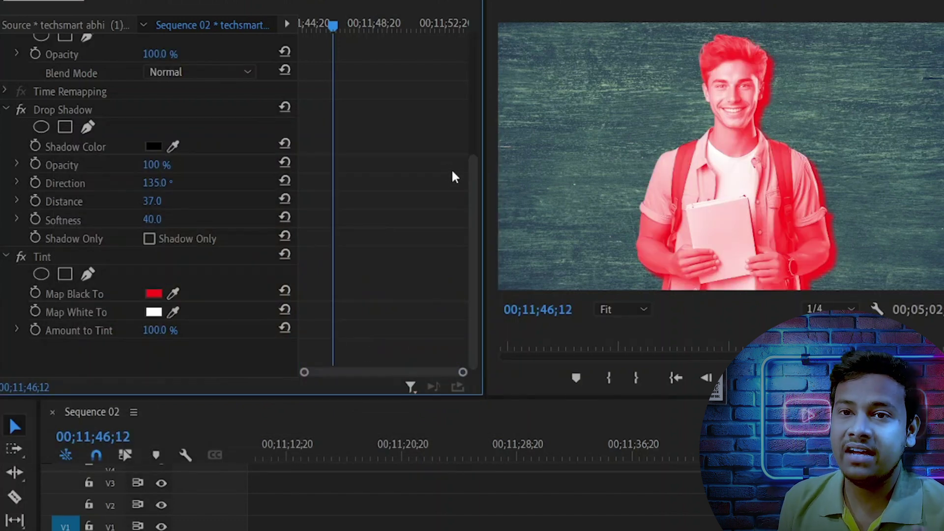
Change the Tint effect's Map Black To color back to black
left_click(154, 294)
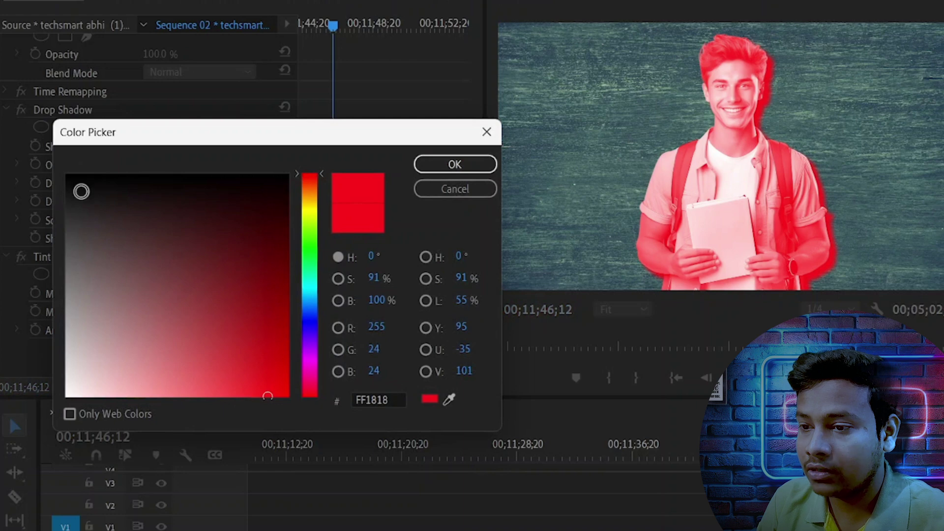
left_click(67, 175)
left_click(467, 166)
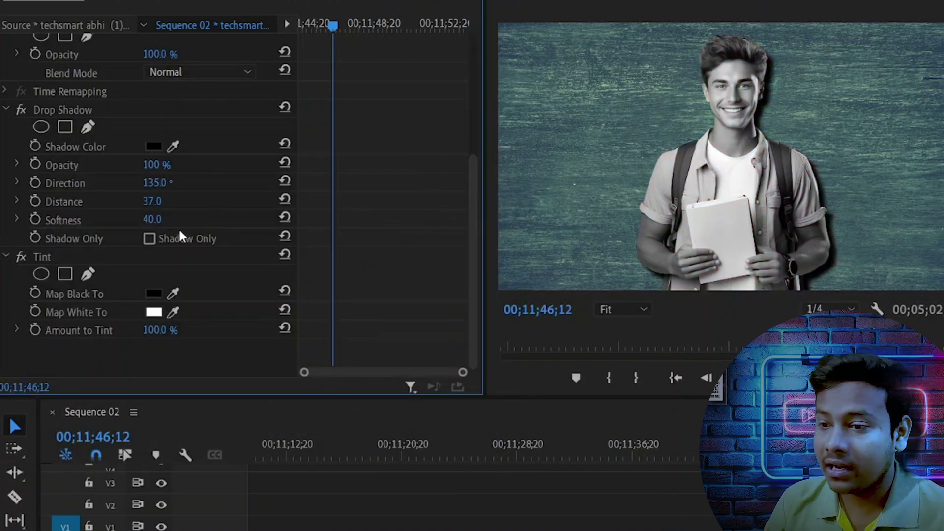
Set the Tint effect's Map White To color to a green with a hue of 125°
left_click(154, 312)
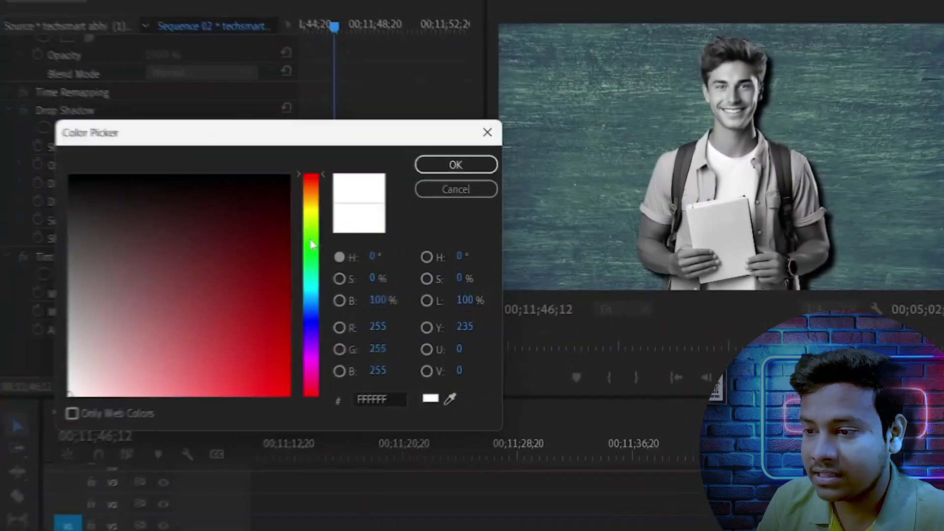
left_click(311, 251)
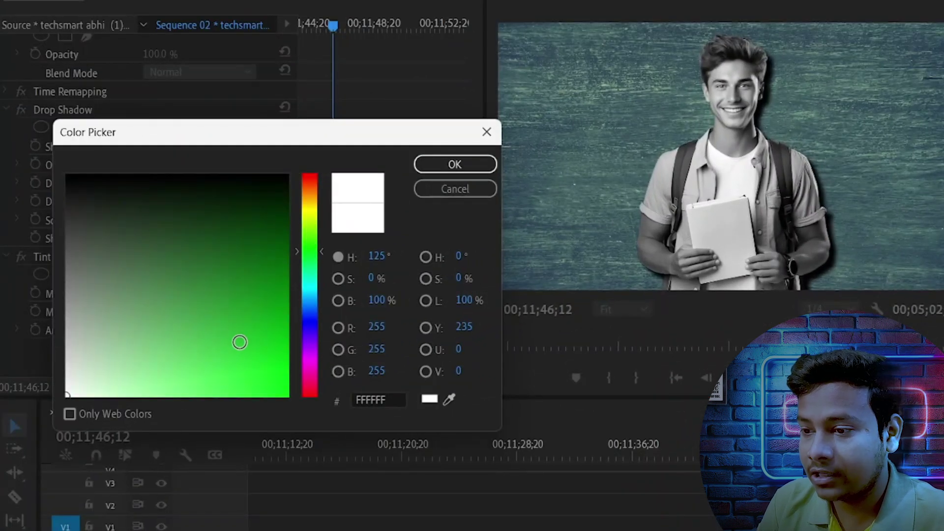
left_click(240, 342)
left_click(440, 168)
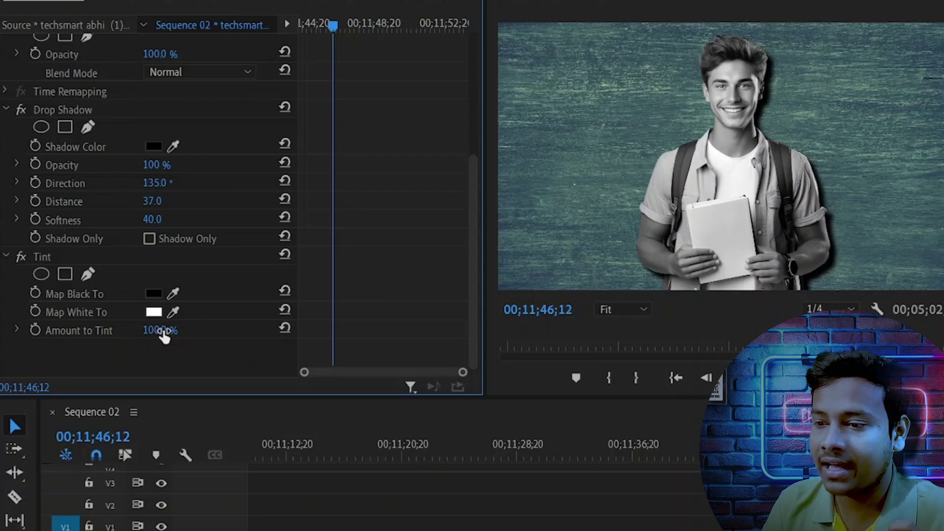
Lower the portrait's Amount to Tint to 0 %, then raise it gradually again
left_click_drag(164, 336, 150, 348)
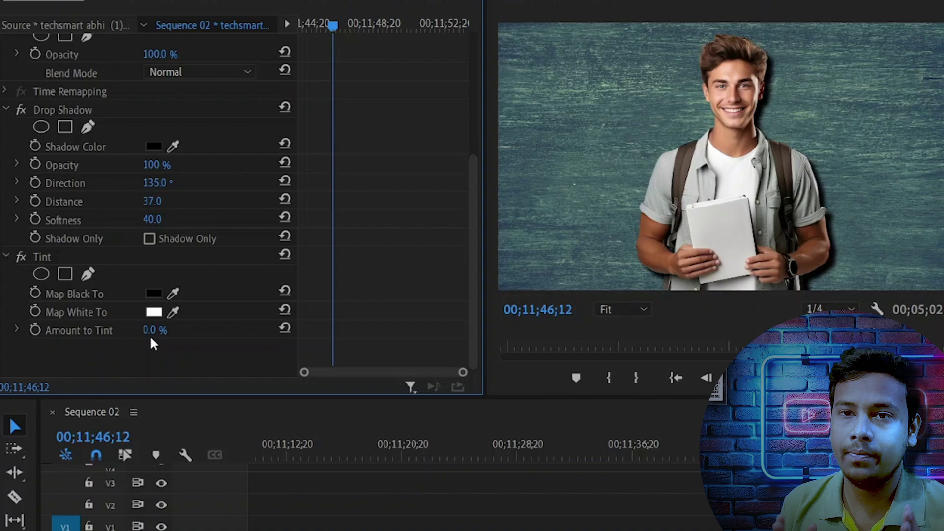
left_click(149, 335)
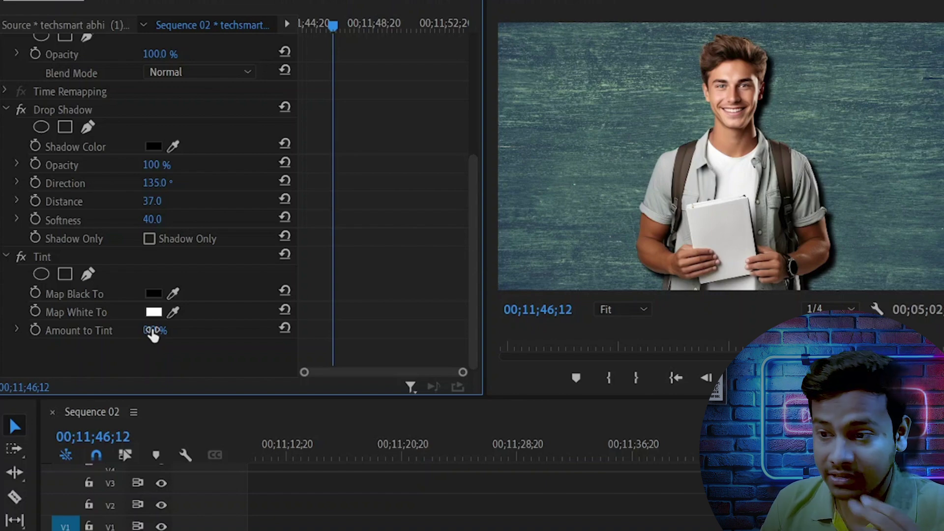
type("2")
key("Return")
left_click_drag(151, 335, 159, 335)
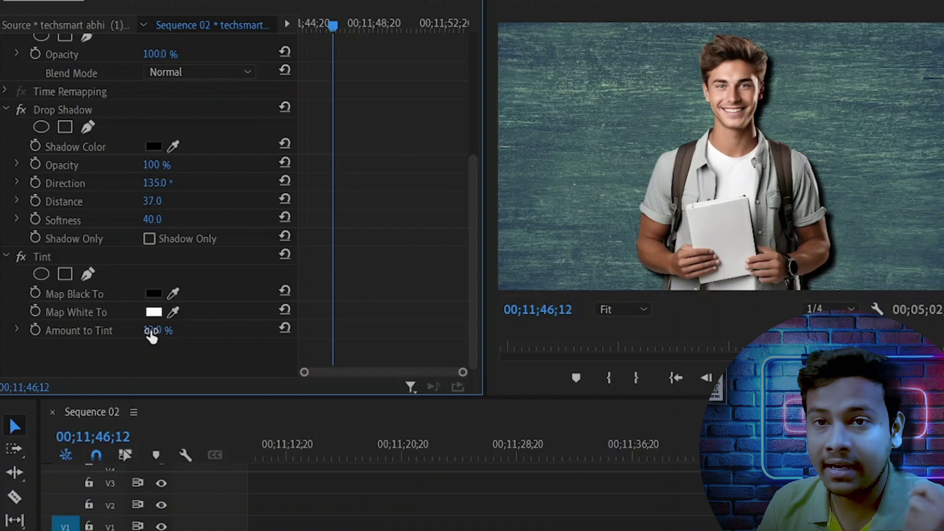
left_click_drag(151, 335, 180, 332)
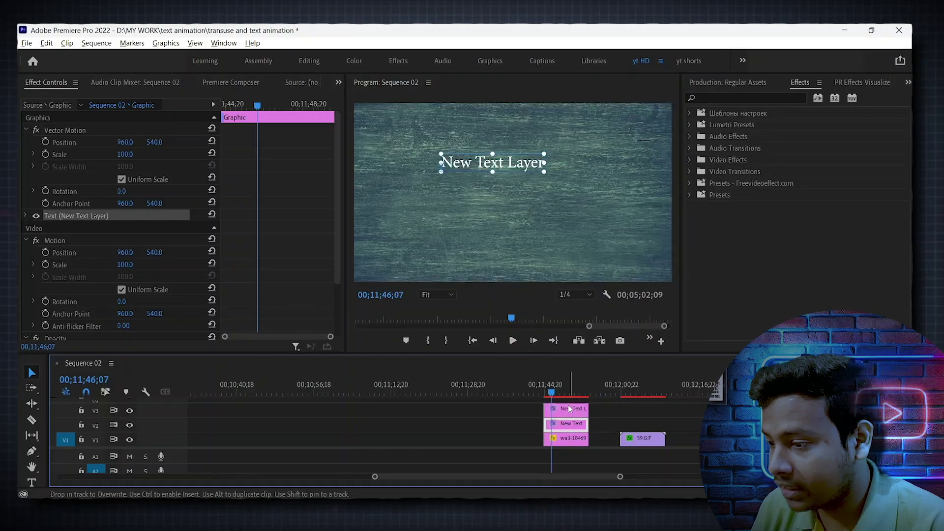
Space the text copies into three stacked lines and nest their clips, keeping the suggested sequence name
left_click(129, 160)
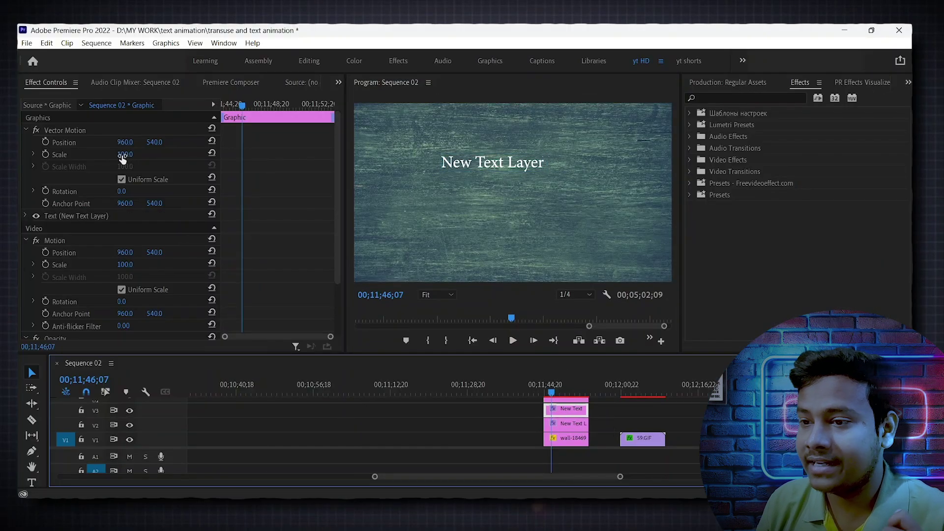
left_click(102, 157)
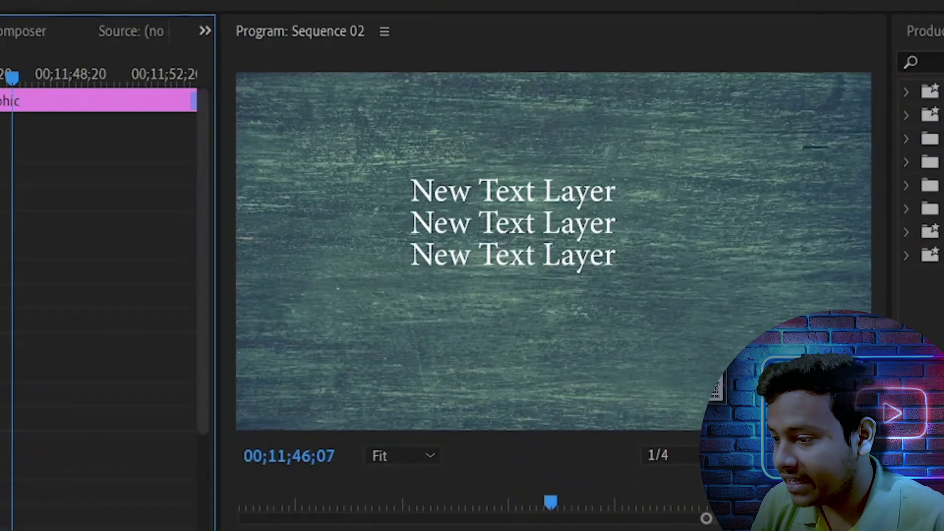
left_click(566, 426, "shift")
right_click(567, 429)
left_click(588, 293)
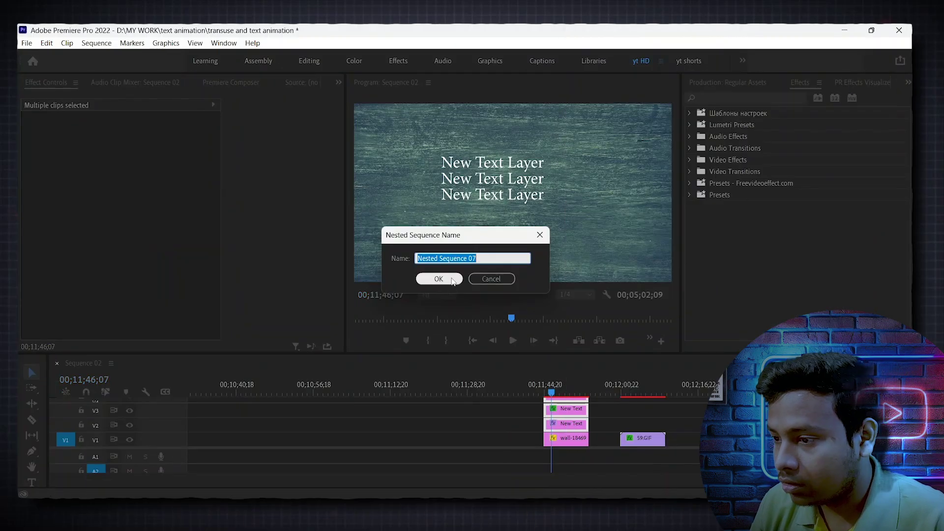
left_click(437, 275)
Find the Gaussian Blur effect and apply it to the nested text sequence
left_click(566, 424)
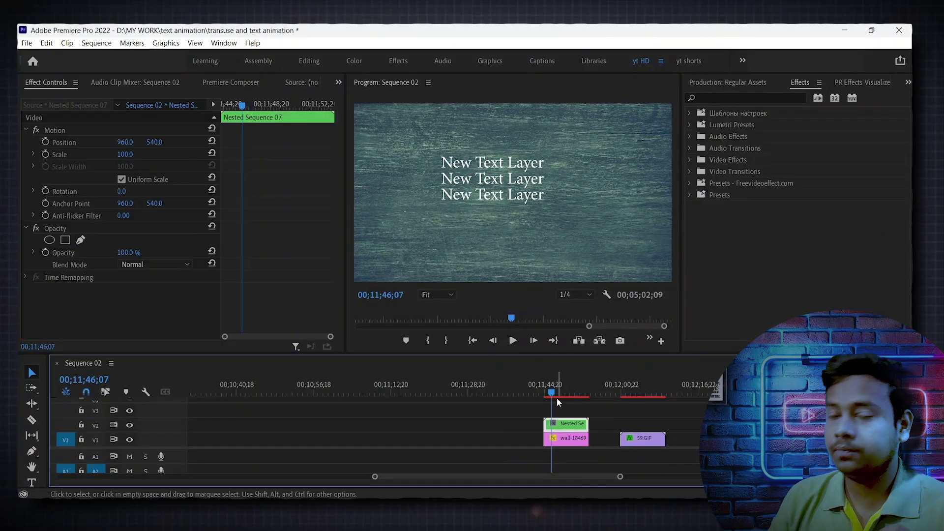
left_click(745, 97)
type("gauss")
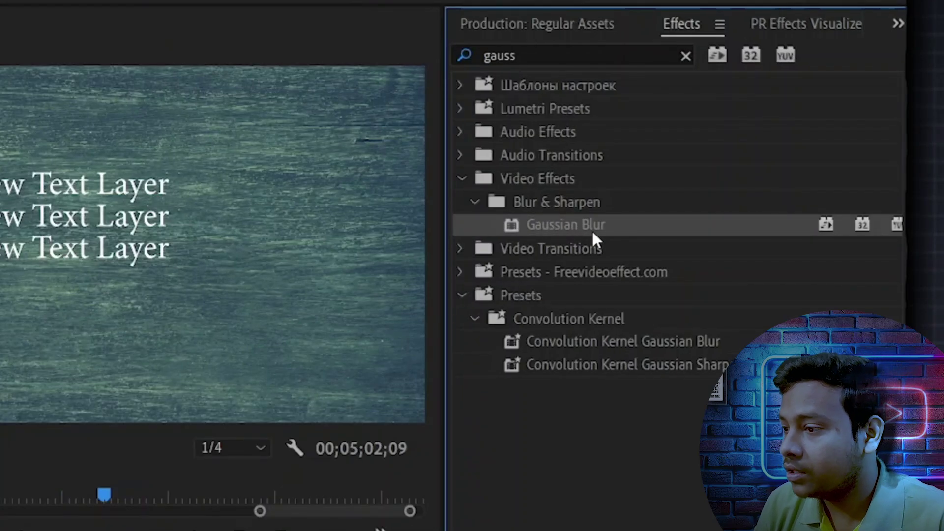
left_click_drag(567, 235, 566, 424)
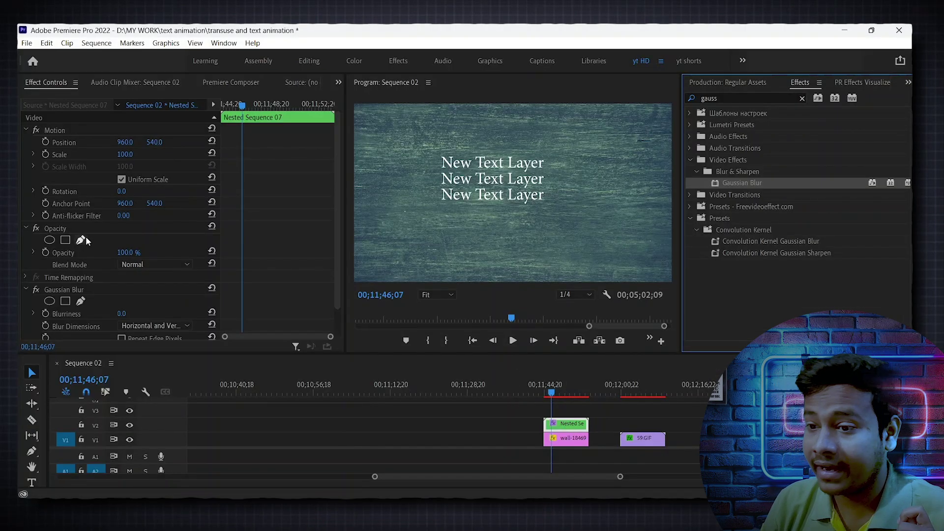
Set the nested text's Gaussian Blur Blurriness to 47 and try Horizontal as the blur dimension
scroll(86, 236, "down", 2)
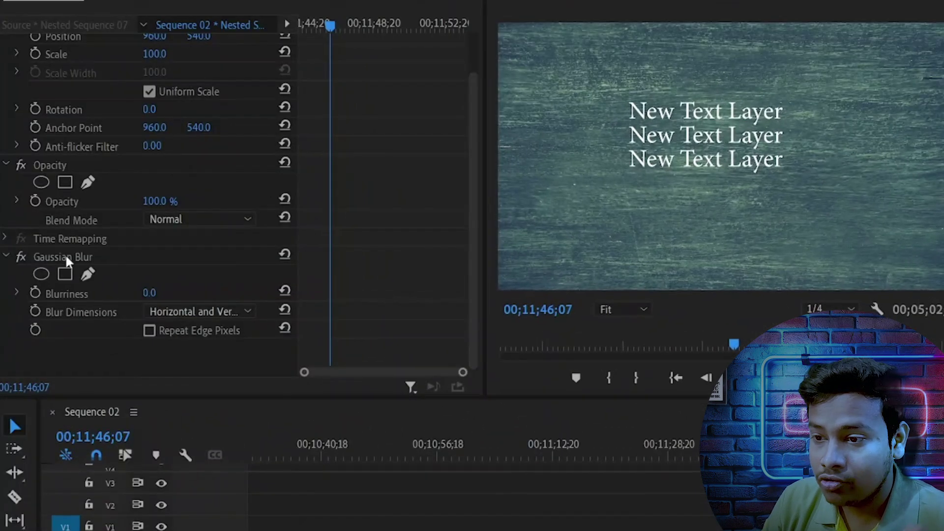
left_click(65, 256)
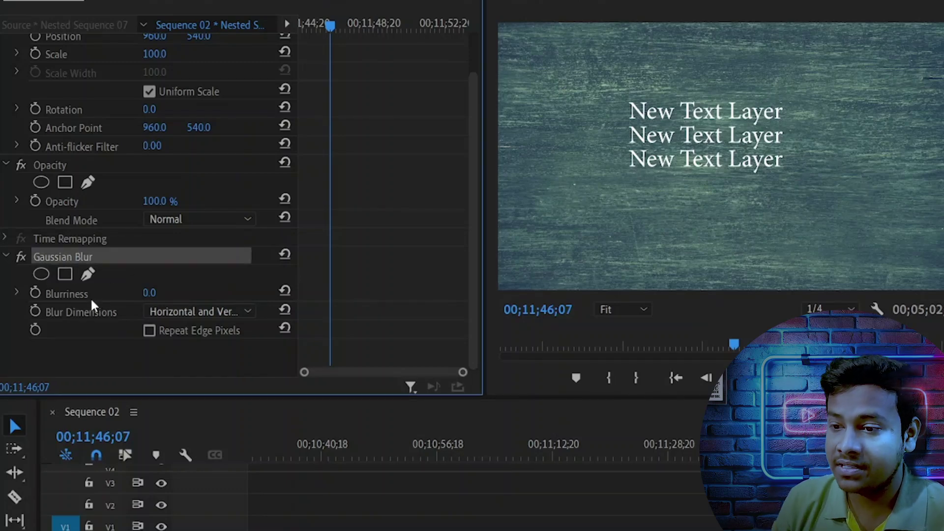
left_click(149, 293)
type("69")
key("Return")
left_click_drag(152, 293, 226, 295)
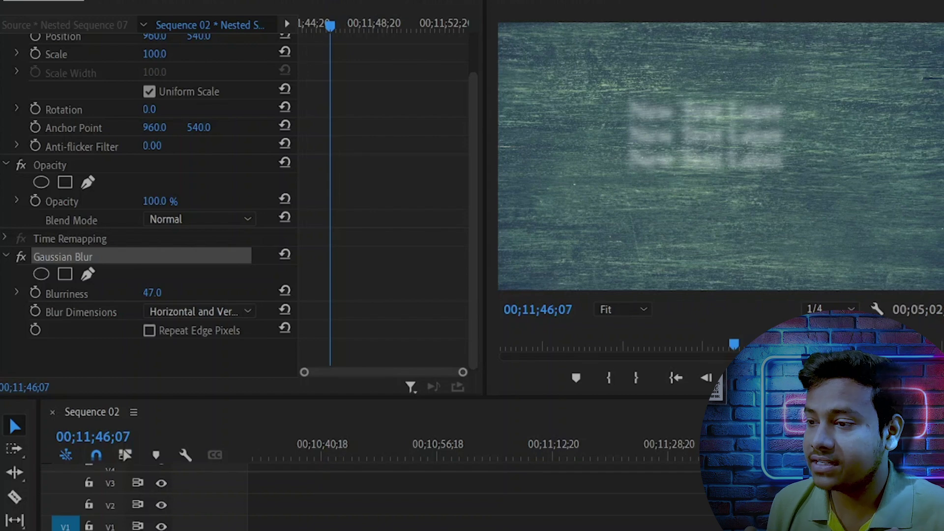
left_click(179, 310)
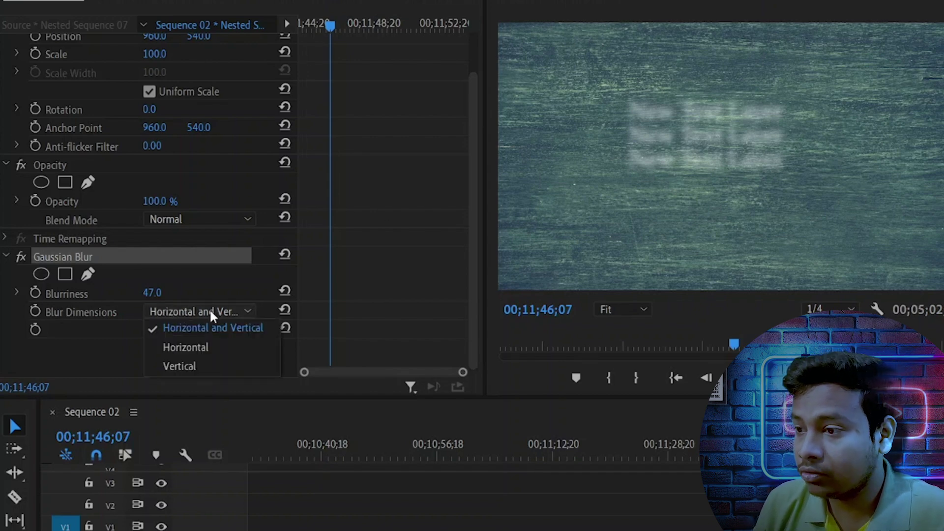
left_click(184, 347)
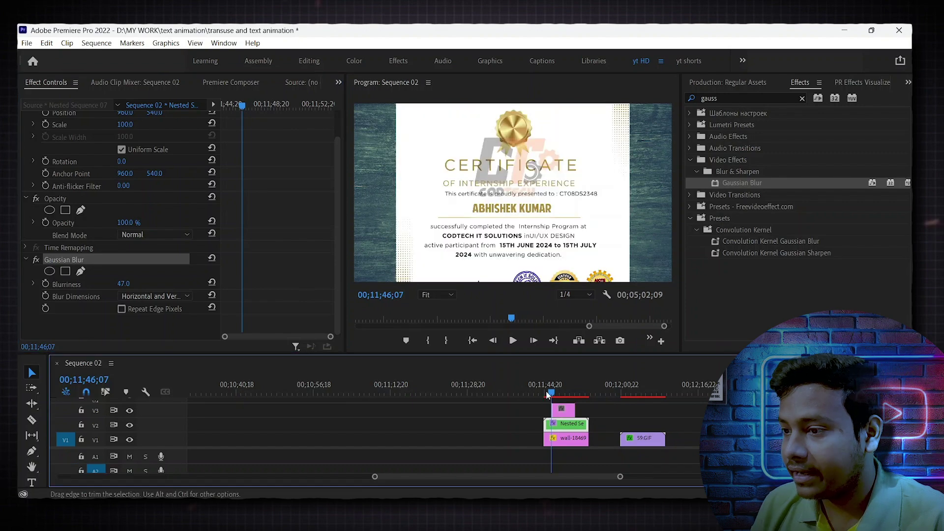
Scale the certificate image to 99 and set its vertical position to 732
left_click(563, 410)
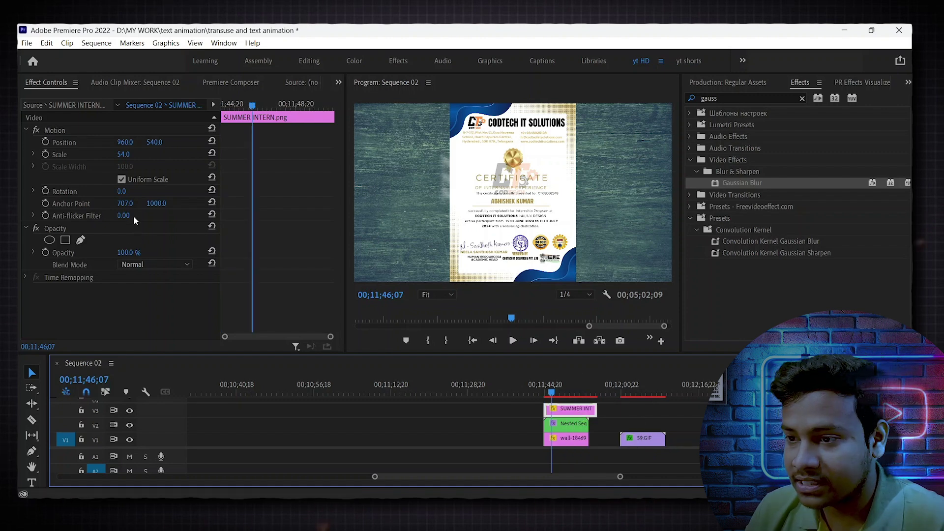
left_click_drag(118, 155, 206, 98)
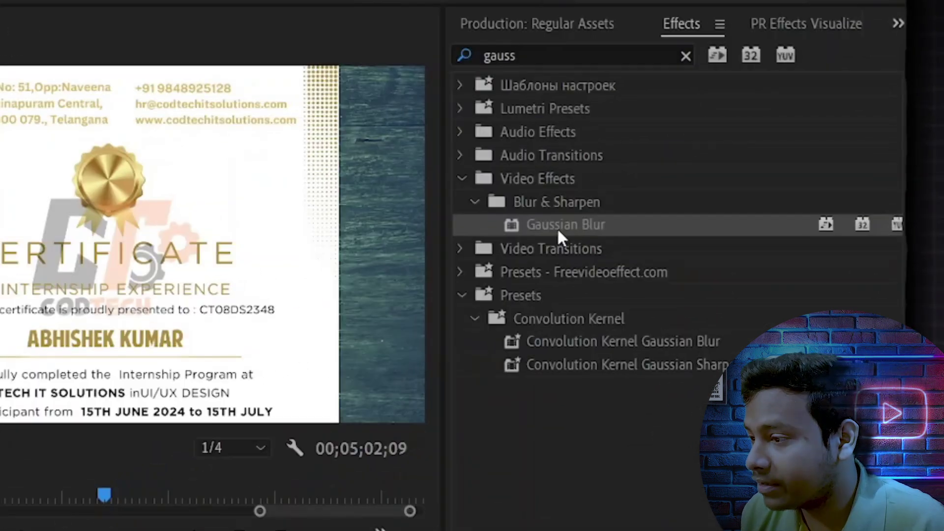
Apply Gaussian Blur to the certificate clip and set its Blurriness to 42
left_click_drag(738, 185, 563, 409)
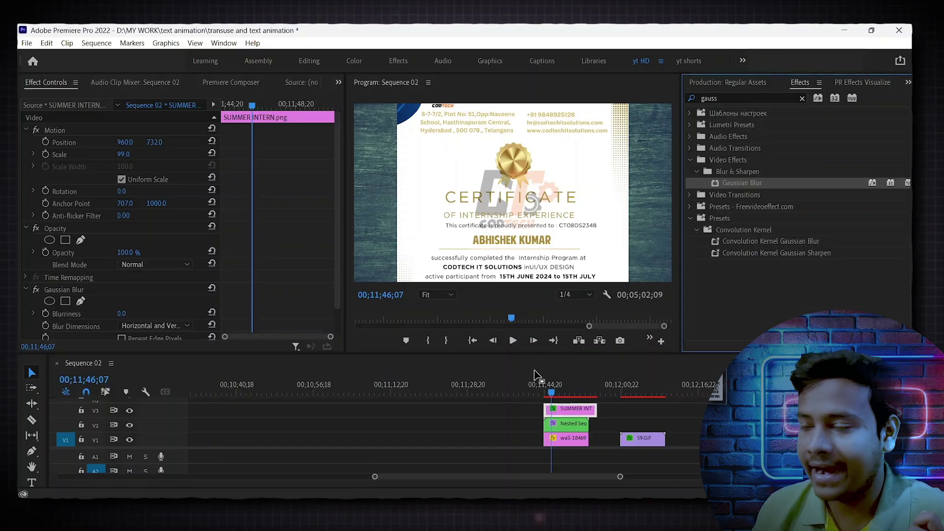
scroll(94, 261, "down", 2)
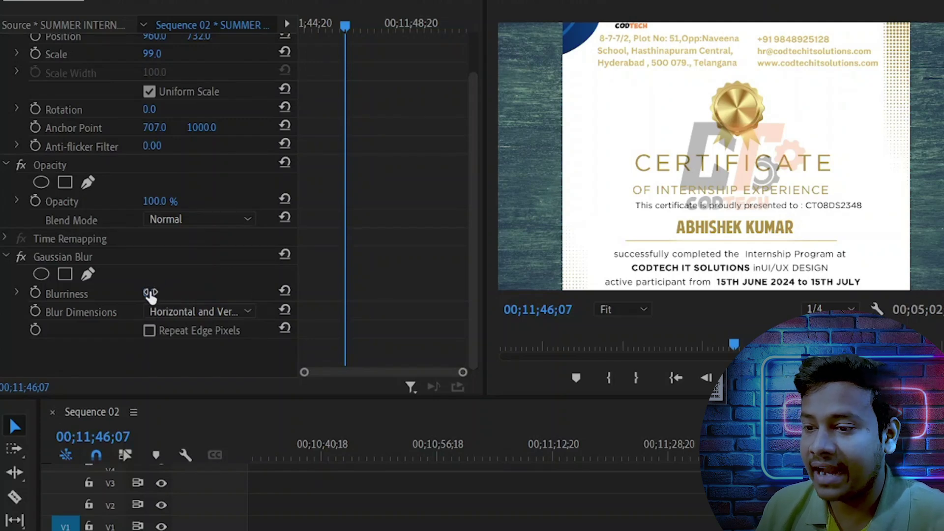
left_click_drag(148, 295, 168, 292)
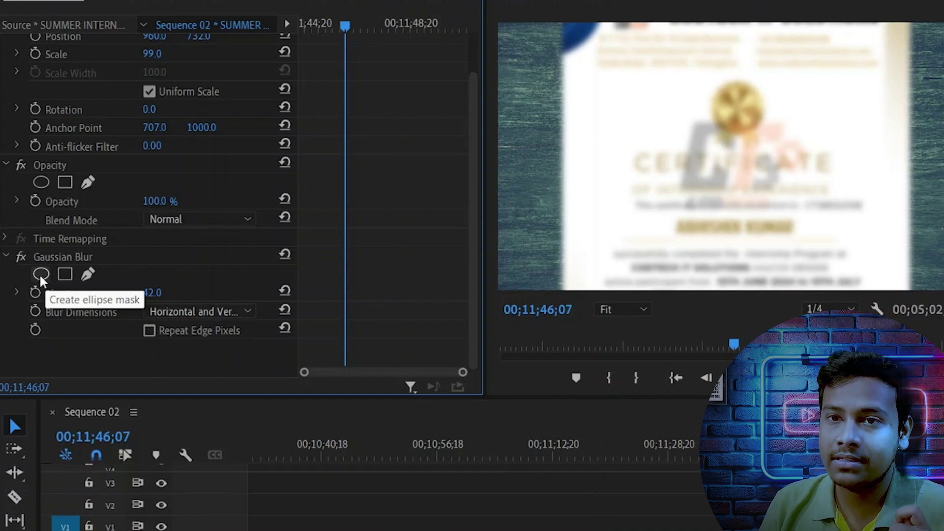
Add a rectangular mask to the certificate's Gaussian Blur, widen it and place it over the text lines around the recipient's name
left_click(66, 274)
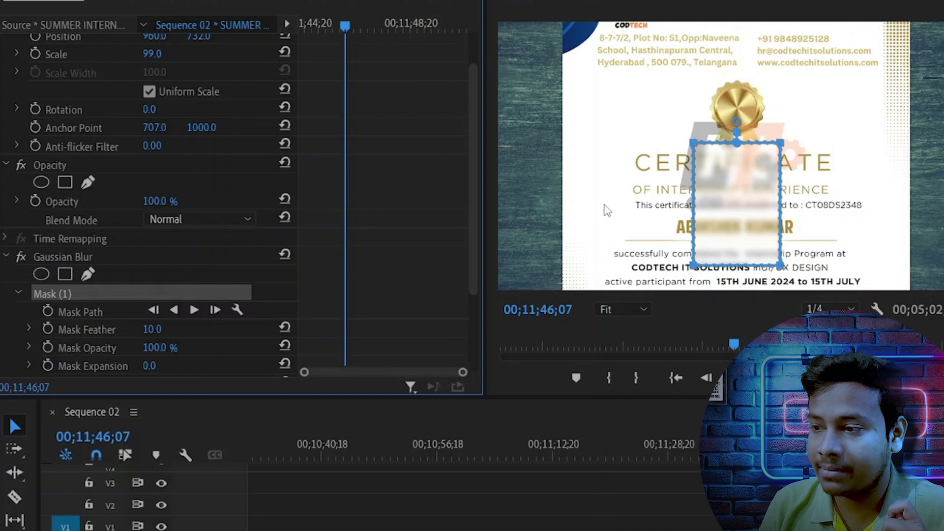
left_click_drag(745, 202, 679, 188)
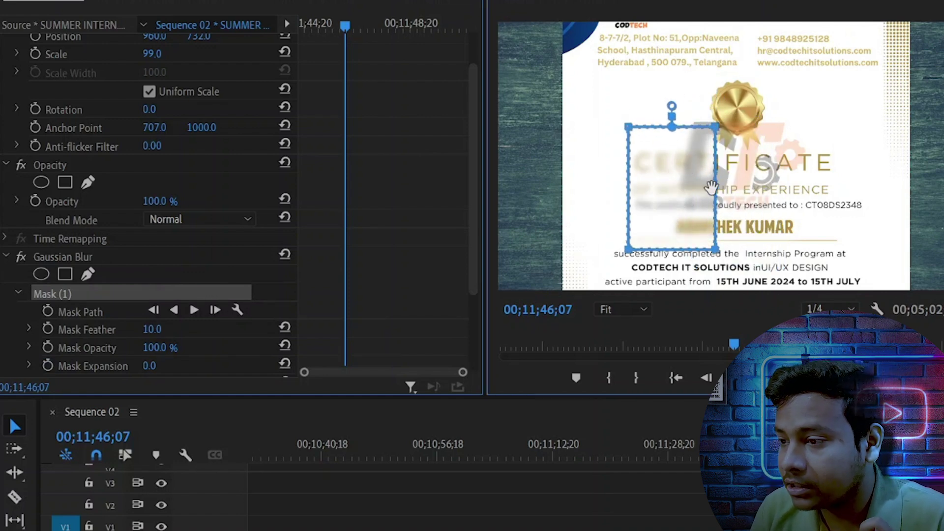
left_click_drag(717, 251, 835, 248)
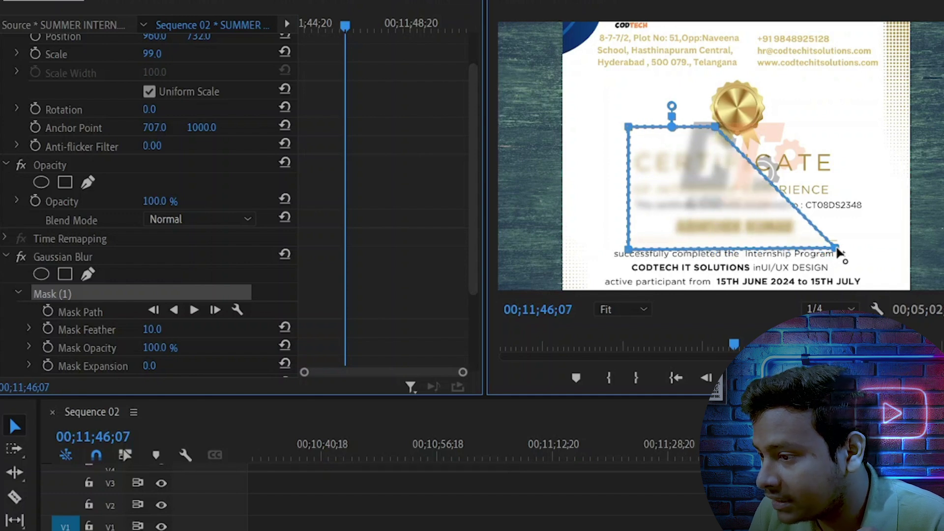
left_click_drag(718, 126, 836, 129)
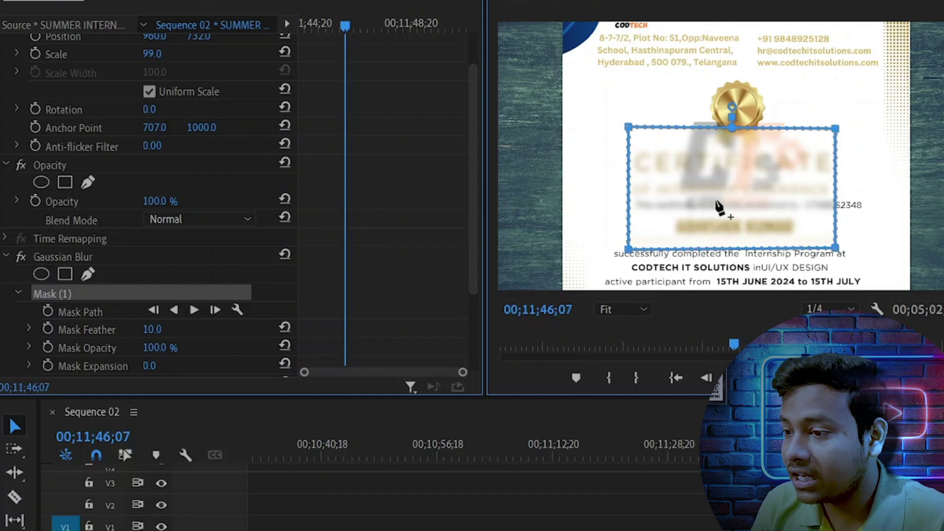
left_click_drag(631, 206, 627, 238)
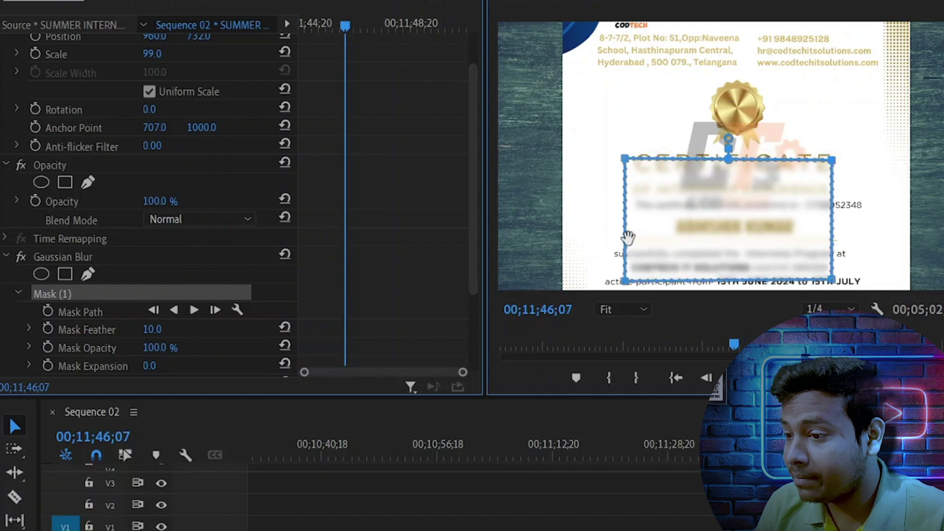
Reposition the Gaussian Blur mask on the certificate to cover the title, the presentation line and the recipient's name
left_click_drag(718, 234, 714, 204)
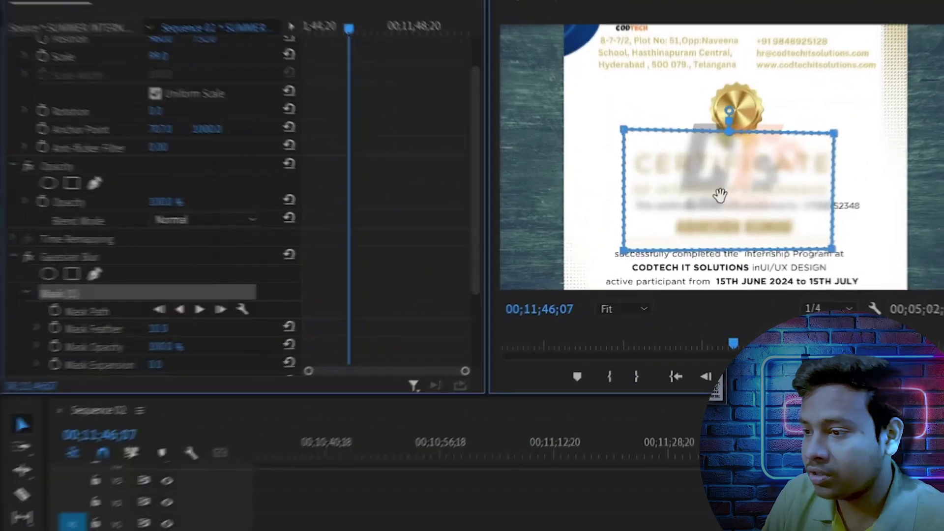
left_click_drag(503, 220, 506, 183)
left_click_drag(727, 141, 730, 142)
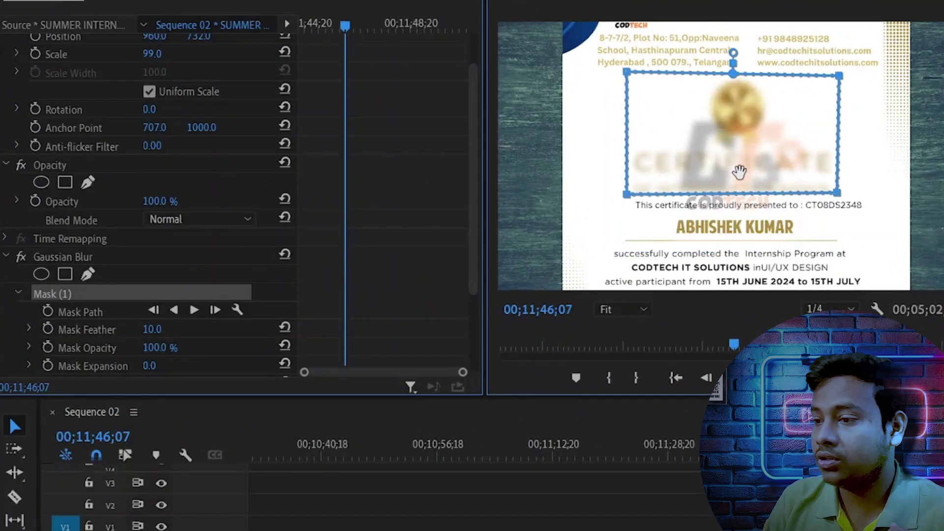
left_click_drag(741, 138, 739, 187)
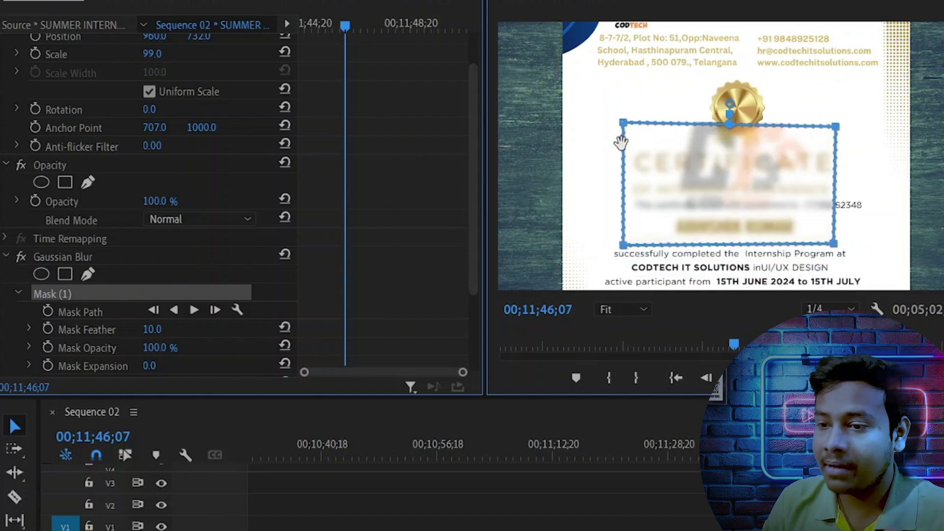
Try inverting the Gaussian Blur mask to blur everything outside the rectangle, and turn the inversion back off
scroll(201, 291, "down", 3)
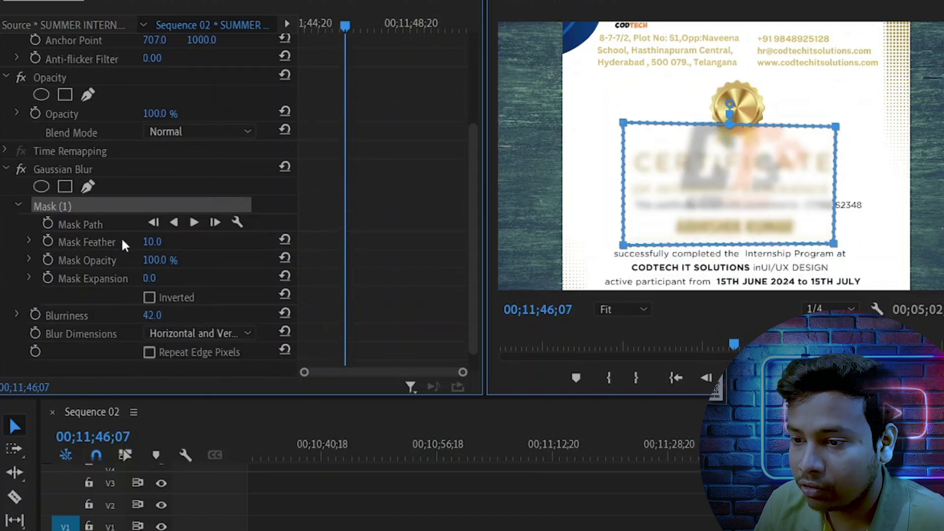
left_click(149, 297)
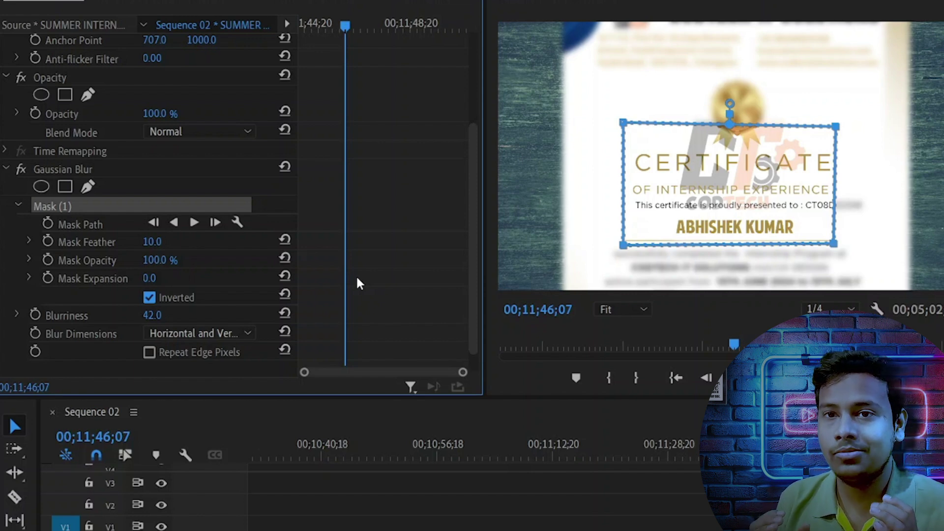
left_click(149, 298)
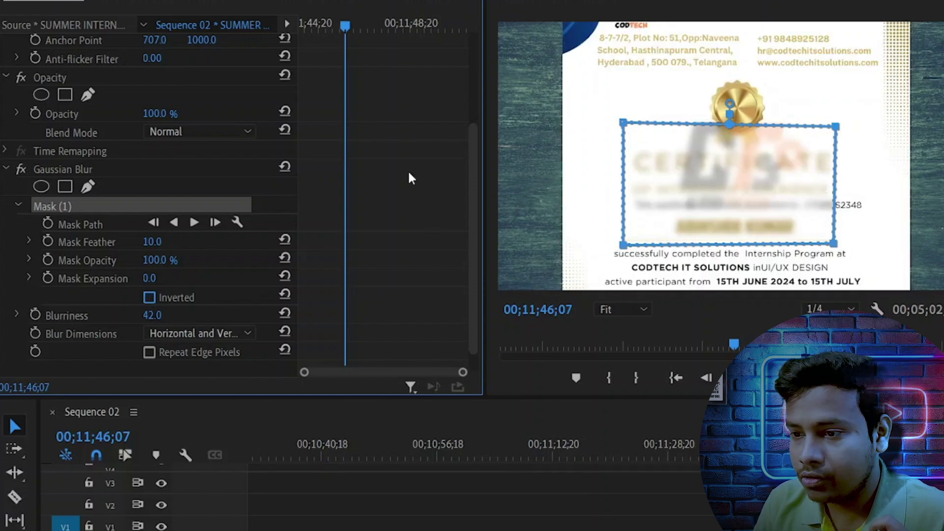
Keep Mask Opacity at 100% and increase the Mask Feather to soften the edges of the certificate's blur mask
mouse_move(146, 262)
left_mouse_down()
mouse_move(99, 262)
mouse_move(152, 261)
left_mouse_up()
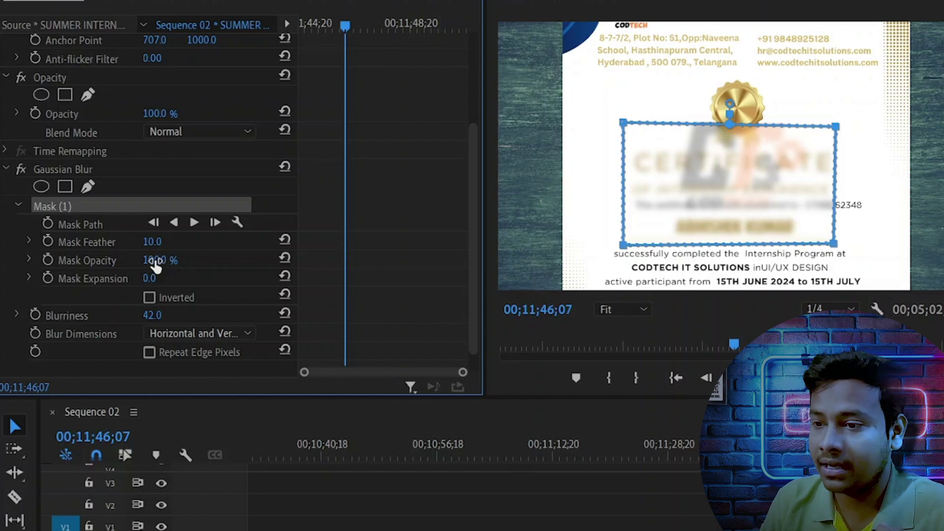
mouse_move(155, 266)
left_mouse_down()
mouse_move(112, 265)
mouse_move(153, 266)
left_mouse_up()
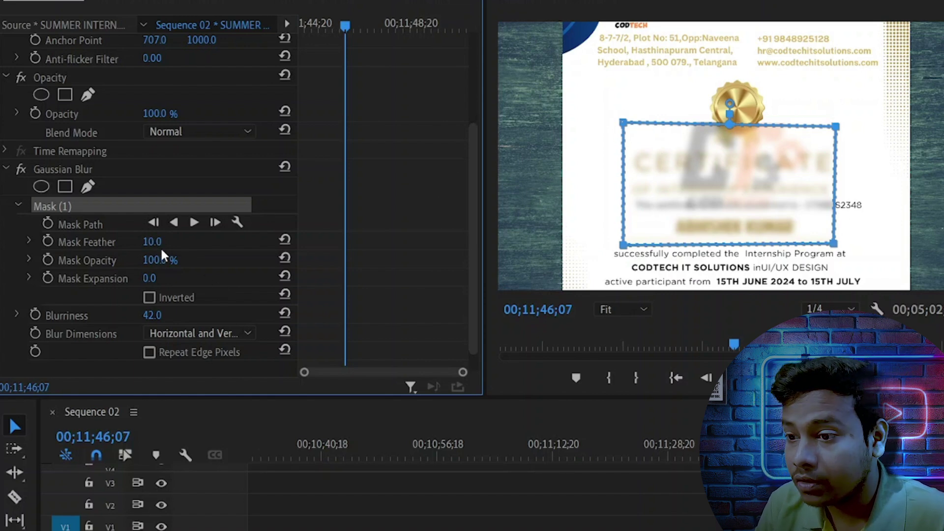
left_click_drag(148, 242, 221, 242)
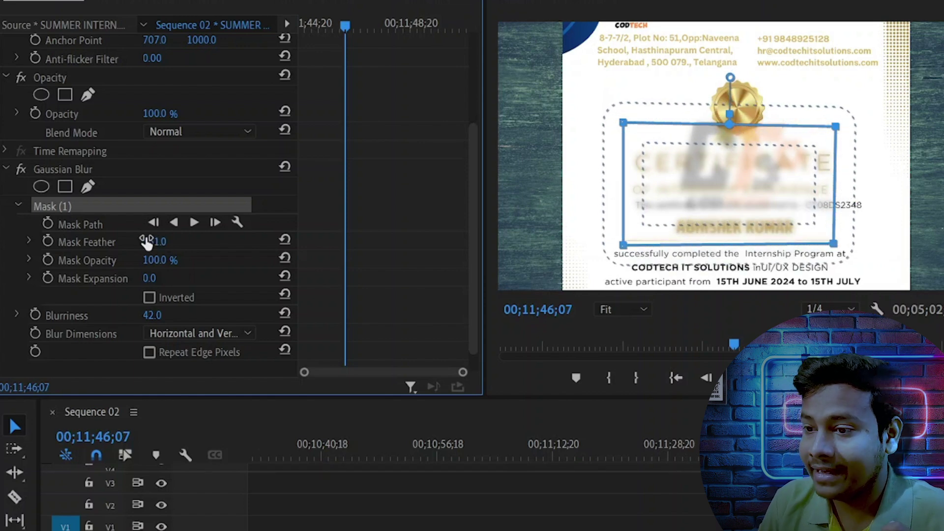